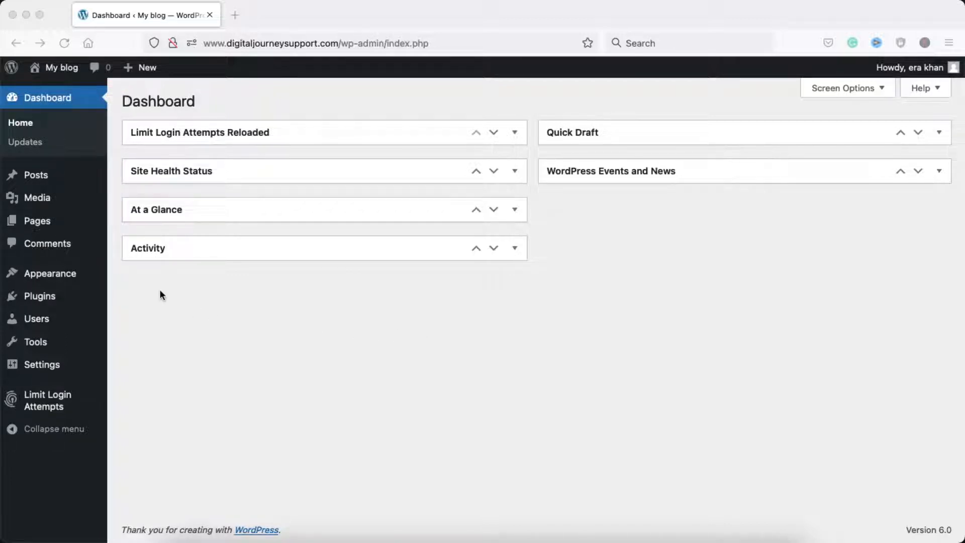
- Go to the site's themes and open the page for adding a new theme
left_click(115, 314)
mouse_move(48, 278)
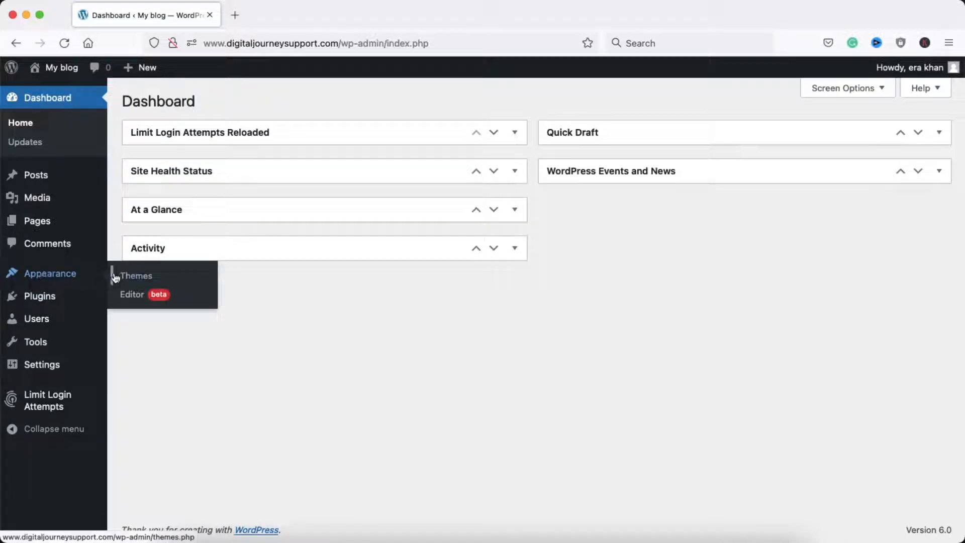
left_click(135, 278)
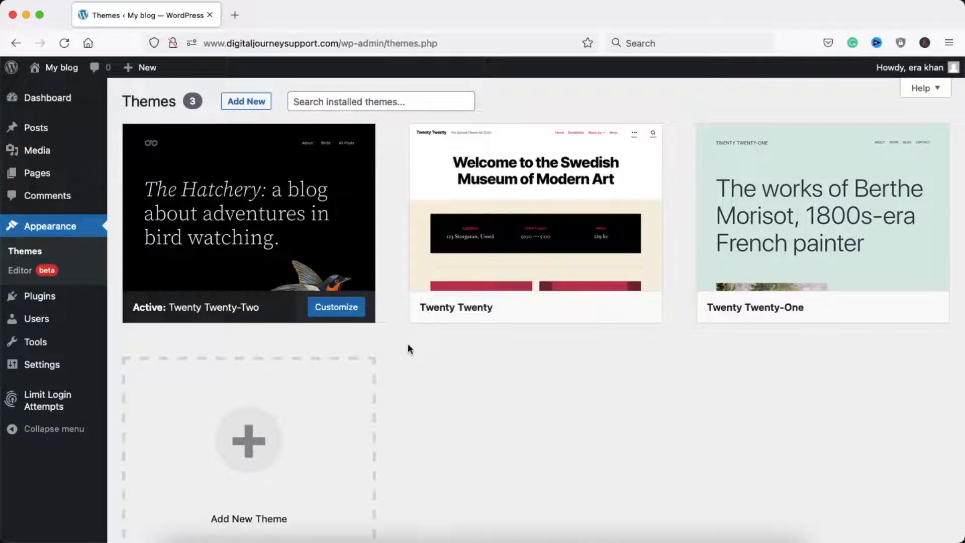
mouse_move(284, 239)
left_click(245, 103)
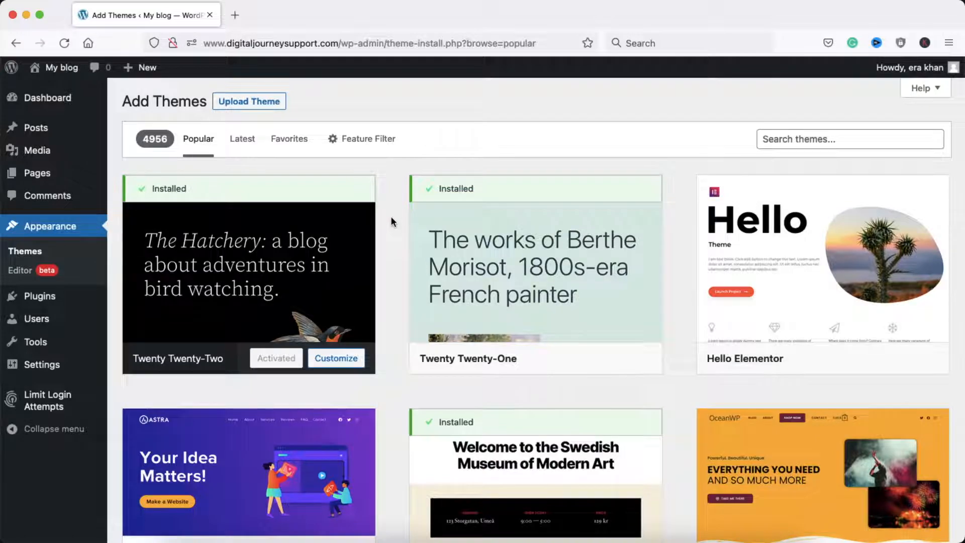
- Look through the popular themes in the catalogue and show the form for uploading a theme in .zip format
scroll(384, 276, "down", 6)
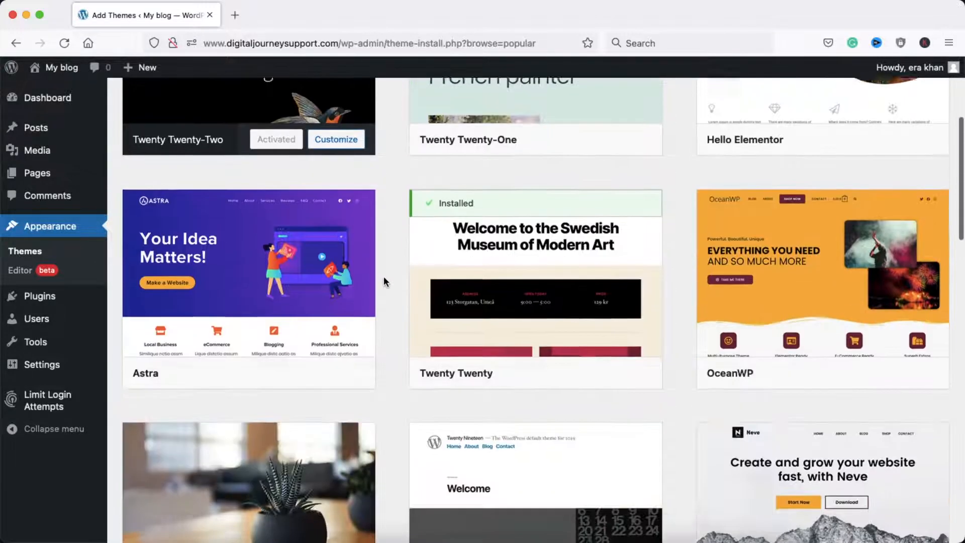
scroll(384, 278, "down", 16)
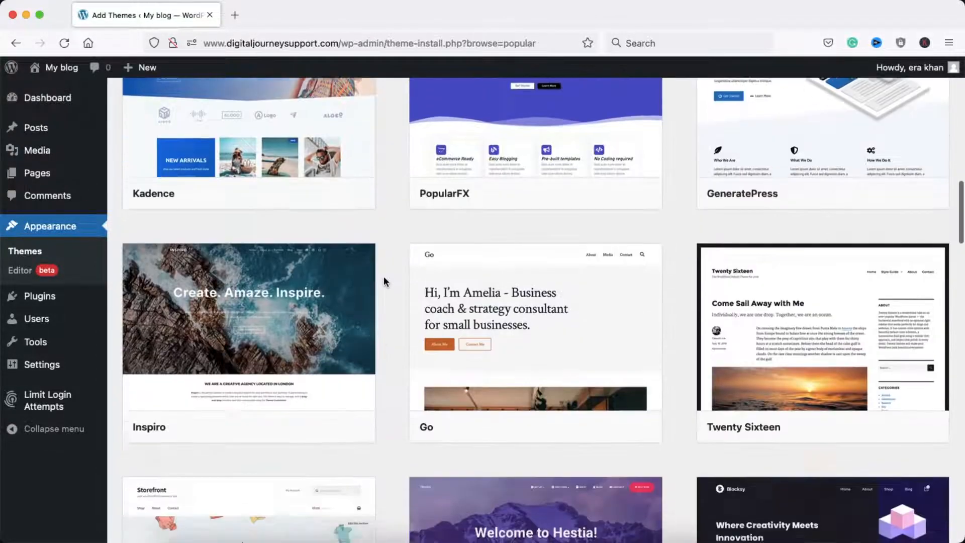
scroll(384, 275, "down", 2)
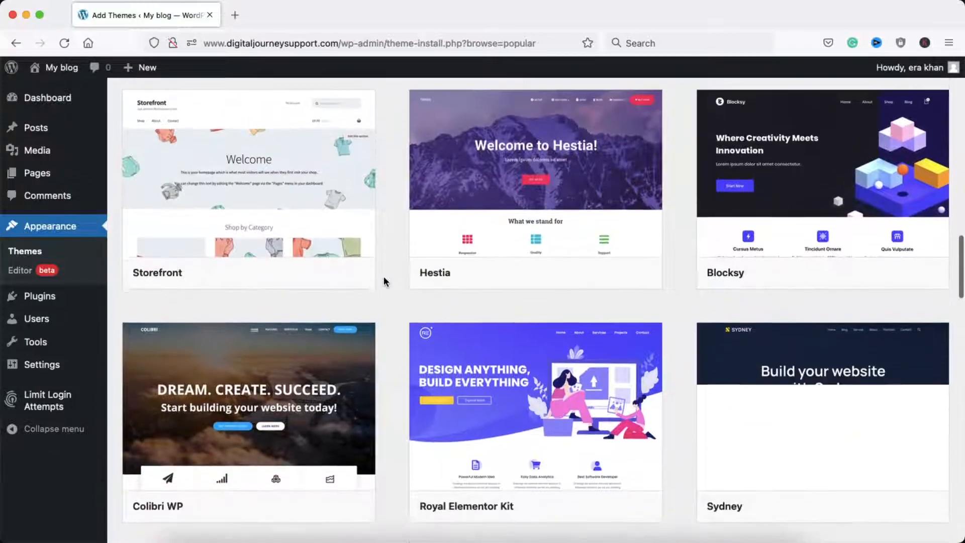
scroll(384, 276, "up", 9)
scroll(384, 277, "up", 15)
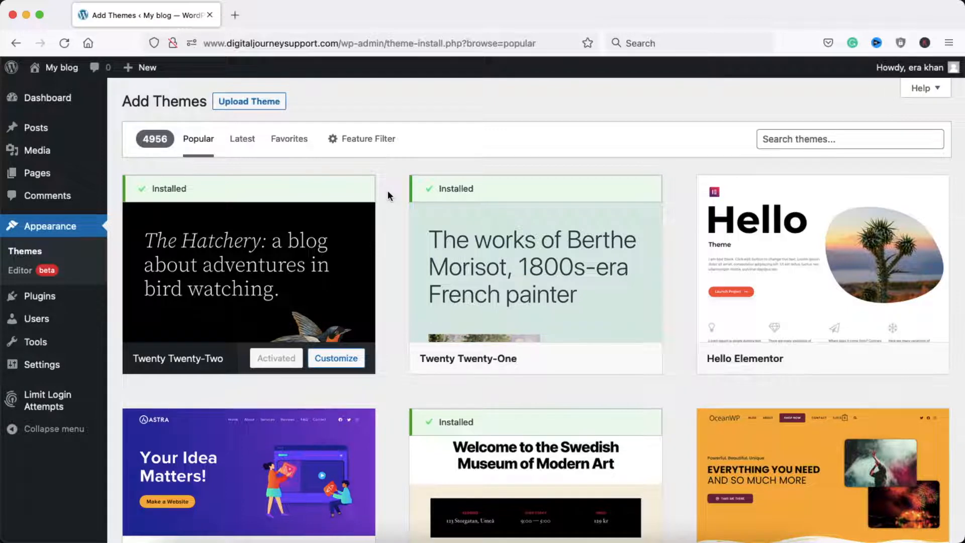
left_click(246, 103)
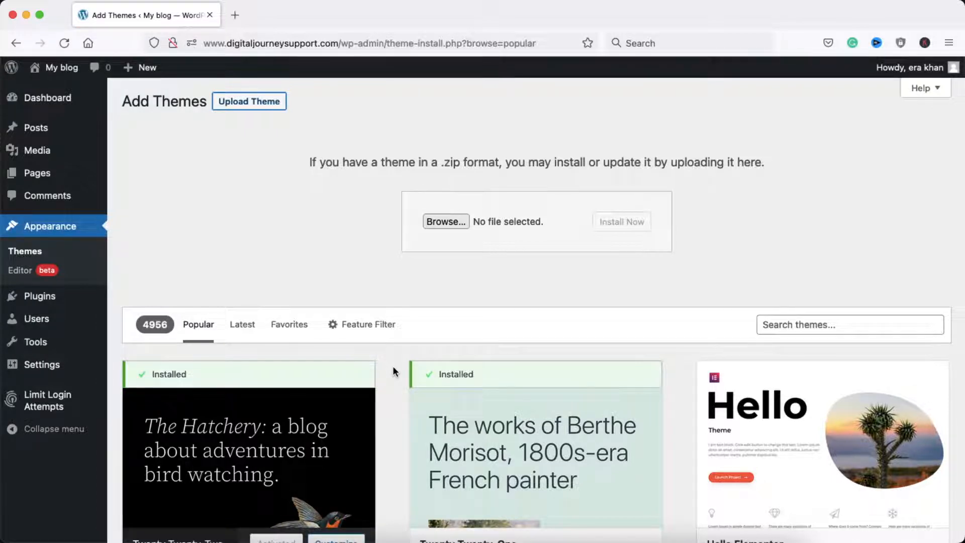
scroll(393, 371, "down", 8)
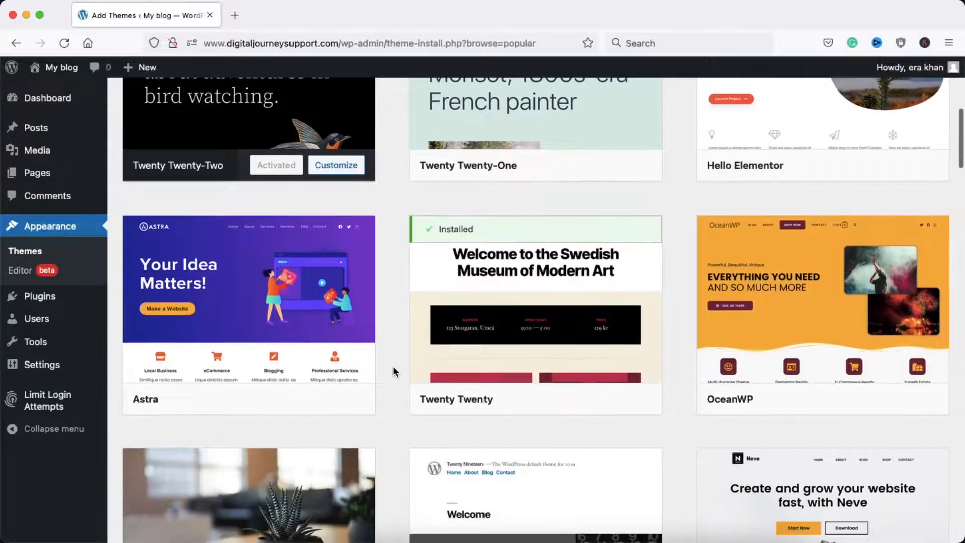
scroll(393, 371, "down", 7)
scroll(393, 369, "down", 6)
scroll(393, 369, "up", 2)
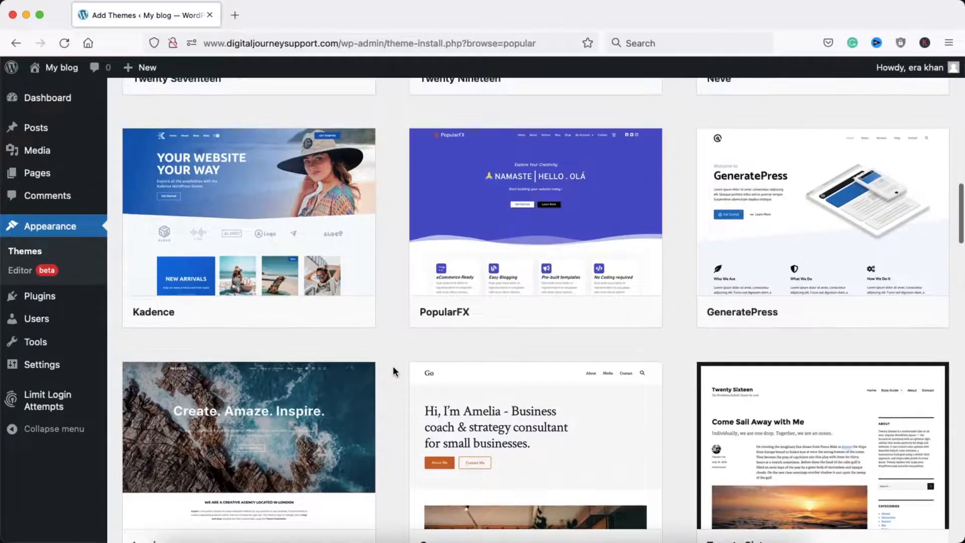
- Preview the GeneratePress theme and review its demo posts down to the footer
mouse_move(747, 242)
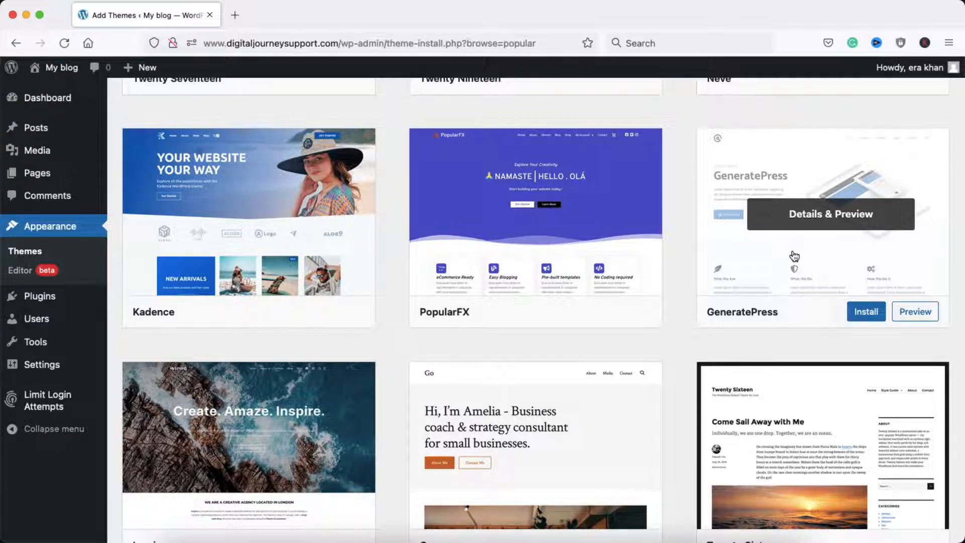
left_click(910, 315)
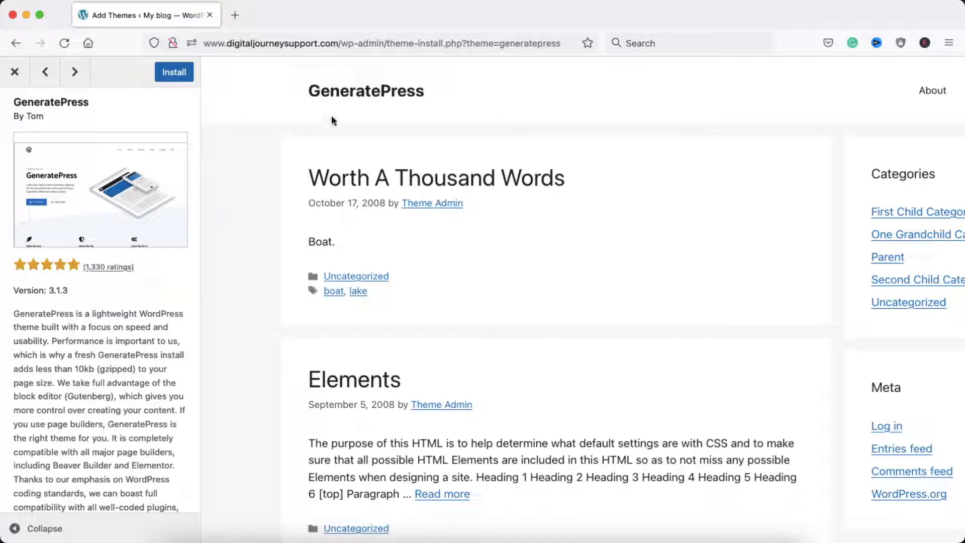
scroll(508, 350, "down", 20)
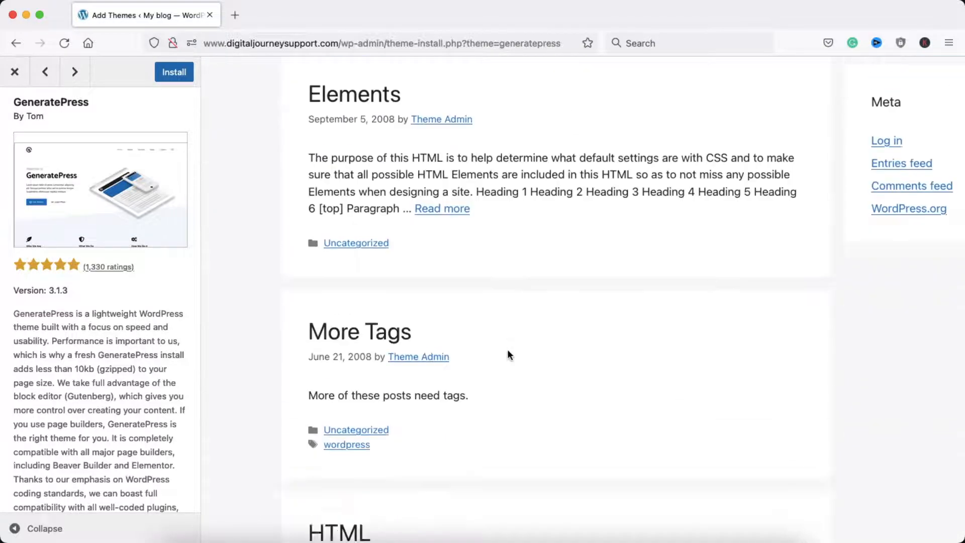
scroll(508, 350, "down", 3)
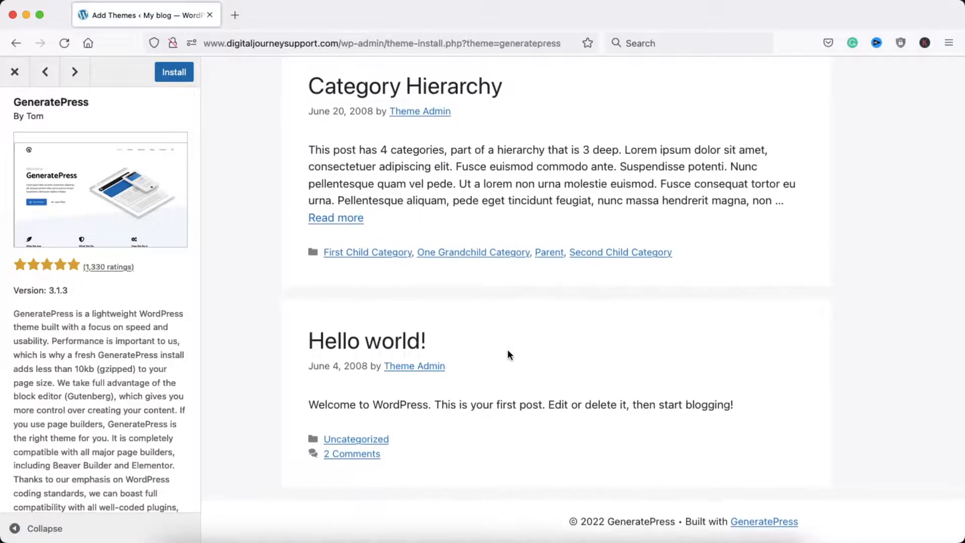
scroll(508, 350, "up", 10)
scroll(508, 355, "up", 6)
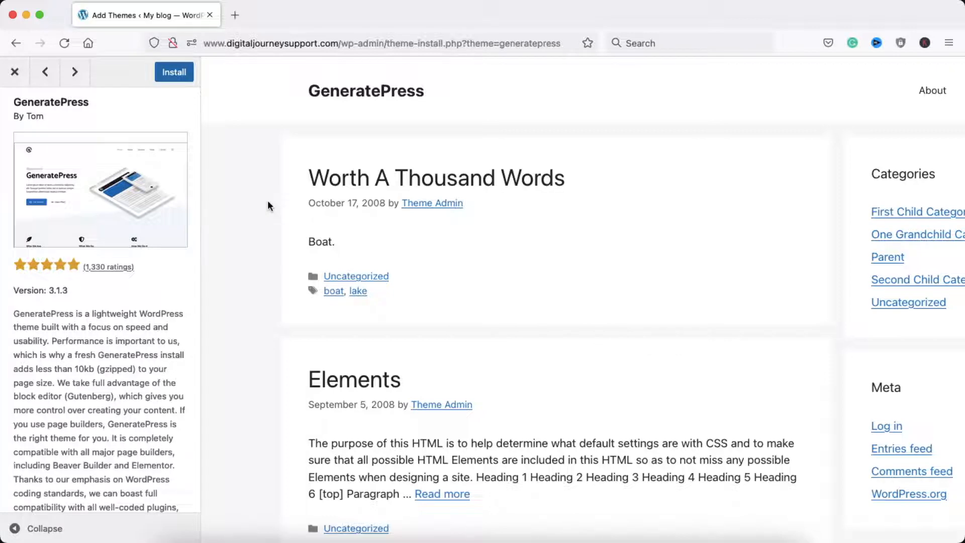
- Install the GeneratePress theme and activate it on the site
left_click(171, 73)
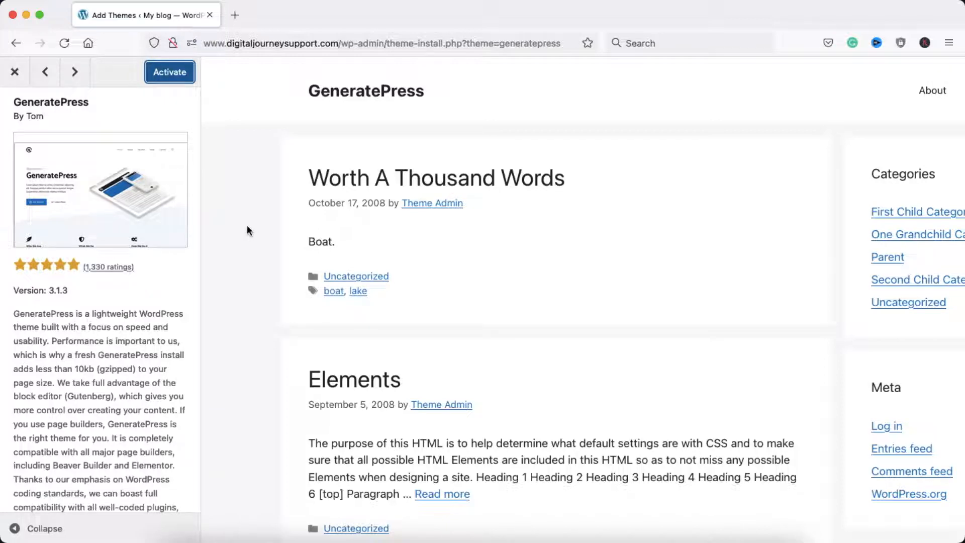
left_click(170, 74)
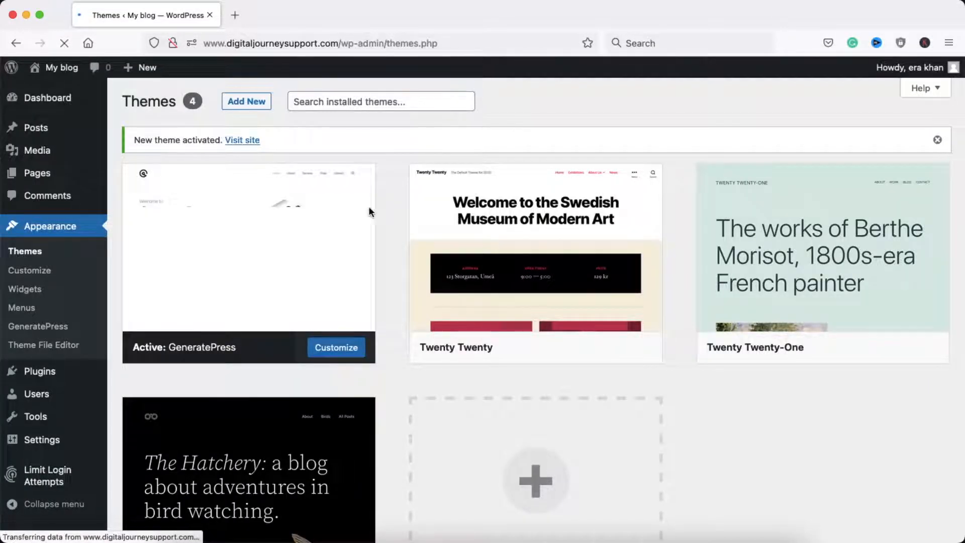
mouse_move(193, 302)
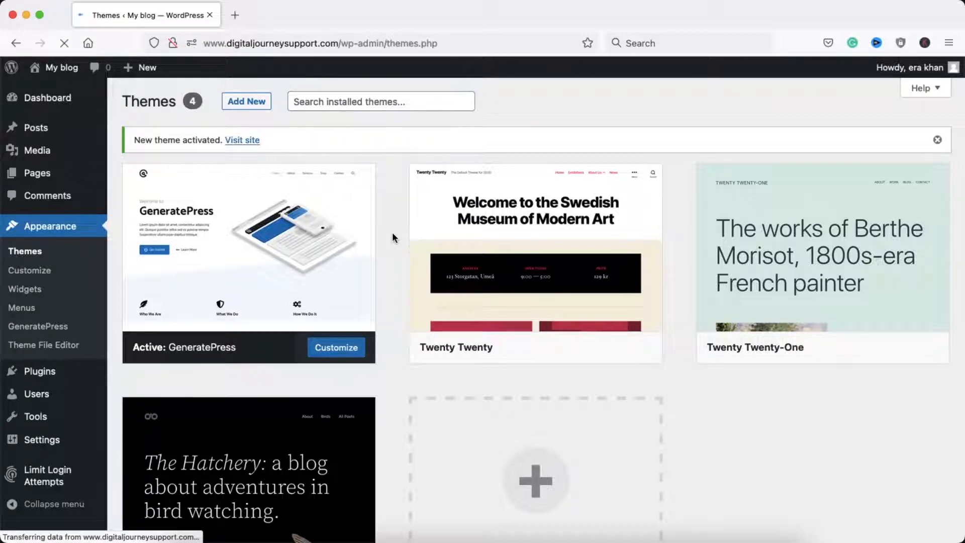
- Upload the theme file th-shop-mania.zip from the Desktop and install it
left_click(245, 104)
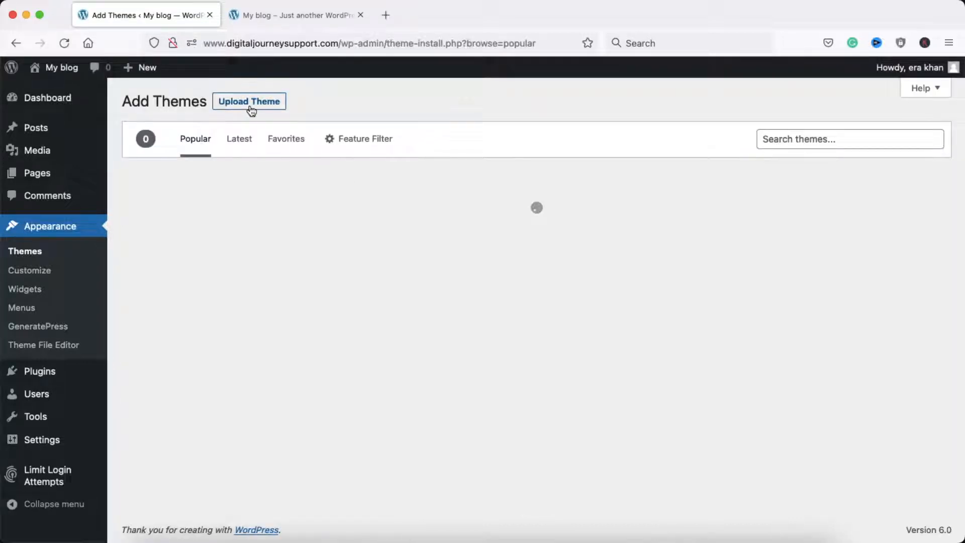
left_click(250, 102)
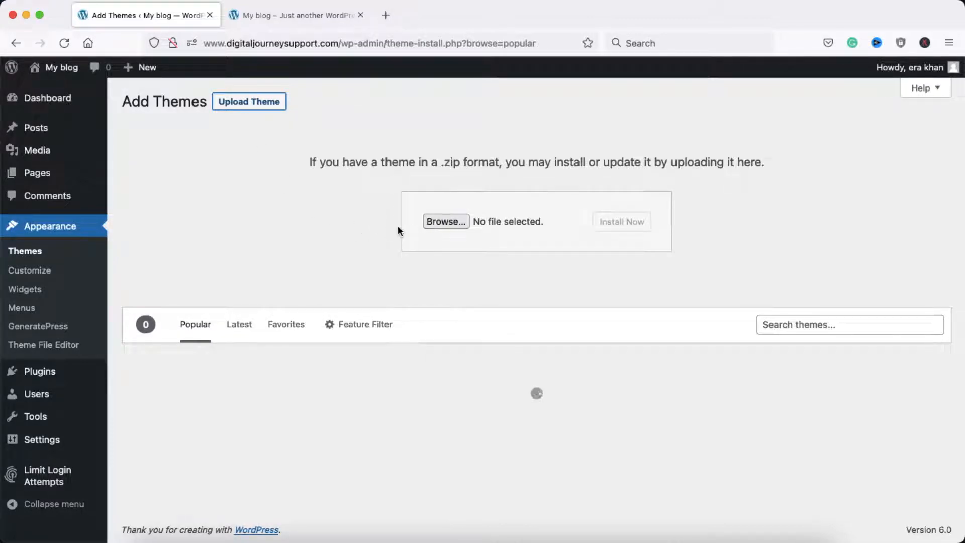
left_click(443, 223)
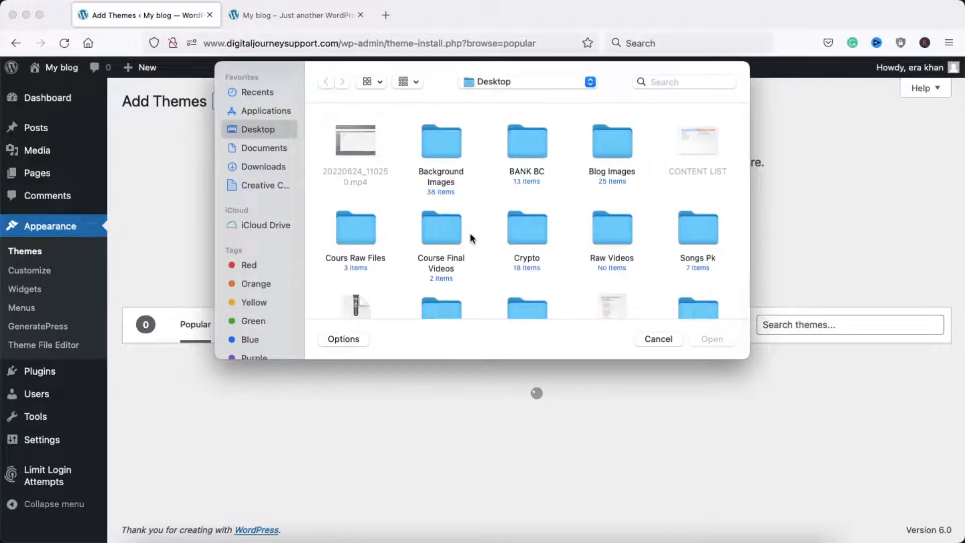
scroll(487, 273, "down", 2)
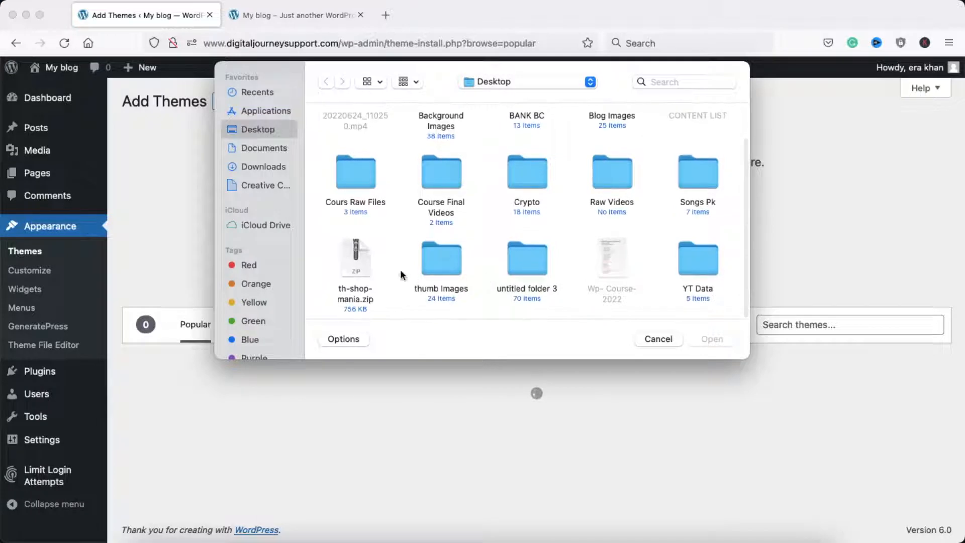
double_click(351, 261)
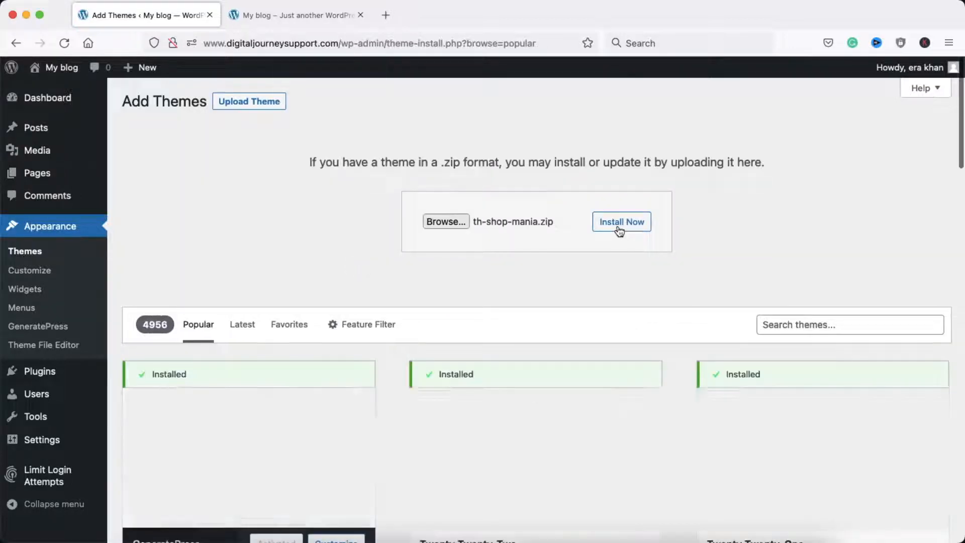
left_click(618, 227)
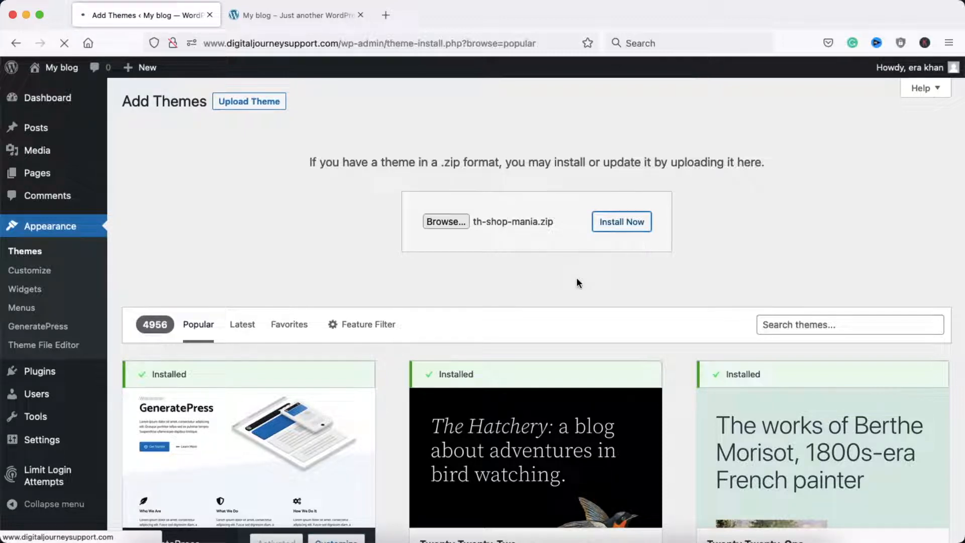
- Open the live preview of the Th Shop Mania theme, activate and publish it, and check the installed themes
left_click(148, 193)
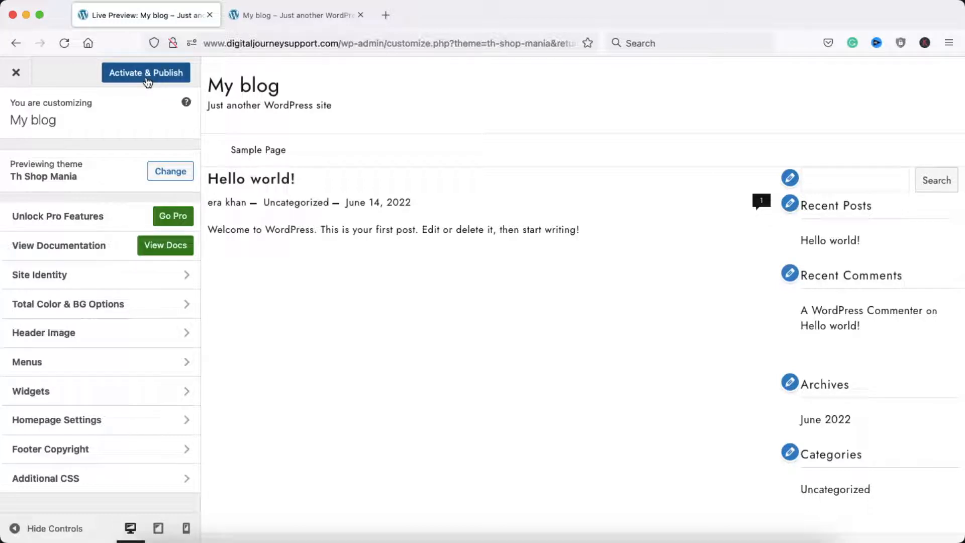
left_click(146, 77)
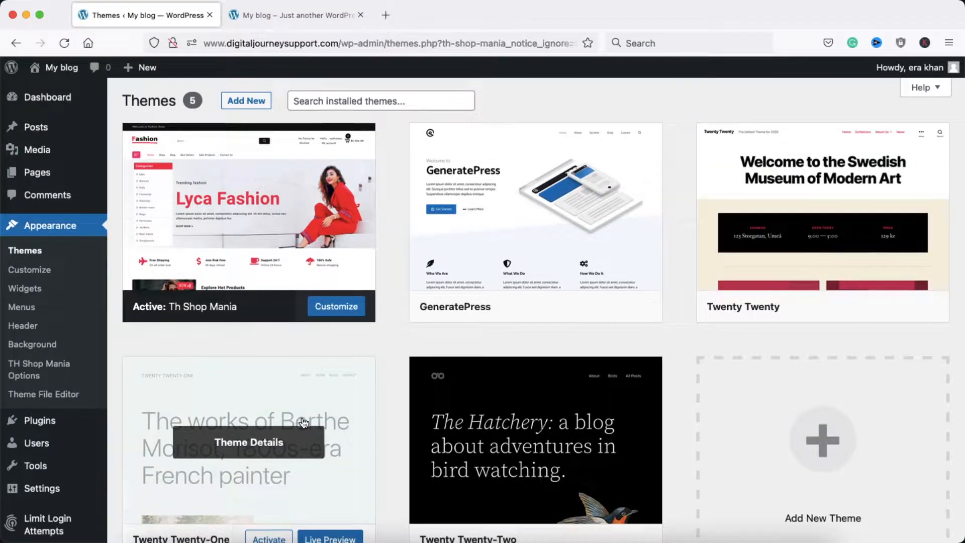
scroll(306, 412, "down", 2)
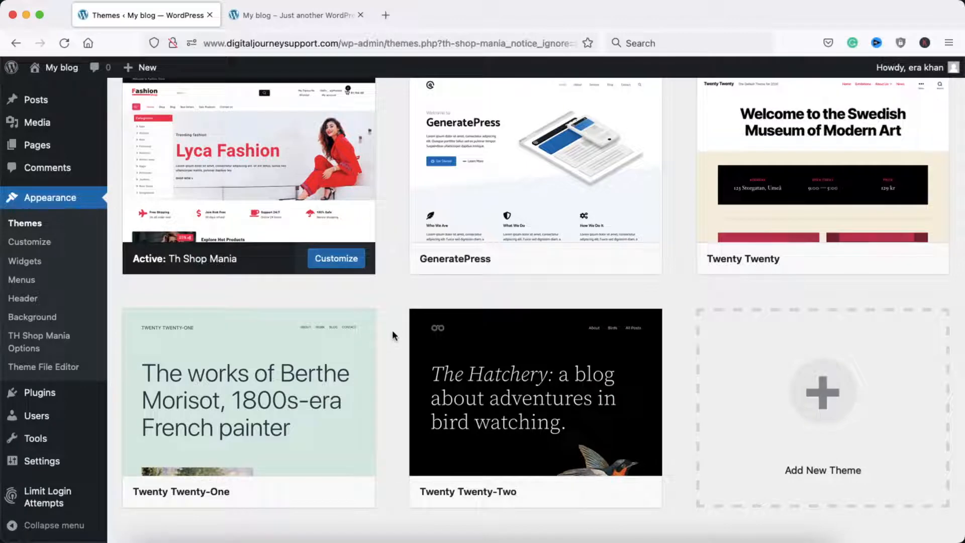
scroll(390, 260, "up", 2)
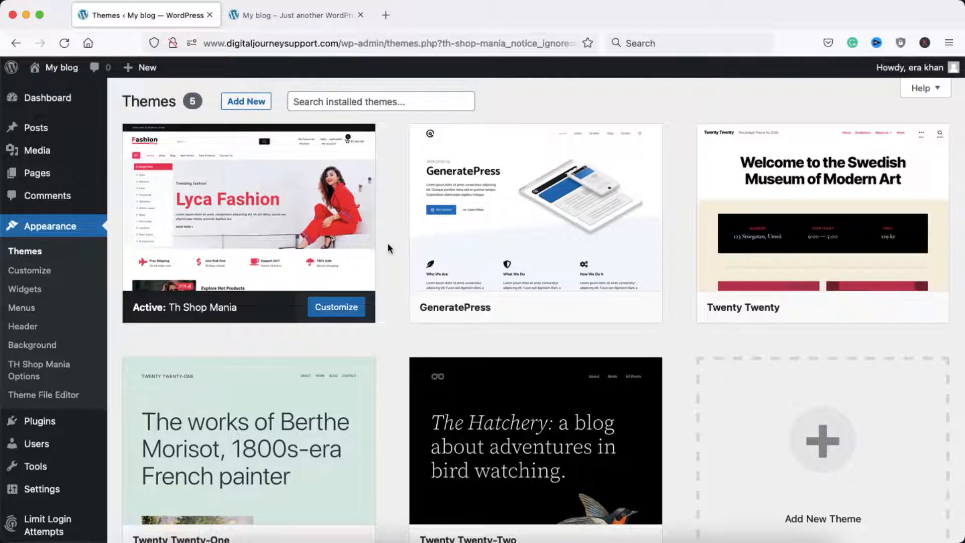
- Review the description and tags in the Th Shop Mania theme's details, and close them
left_click(233, 250)
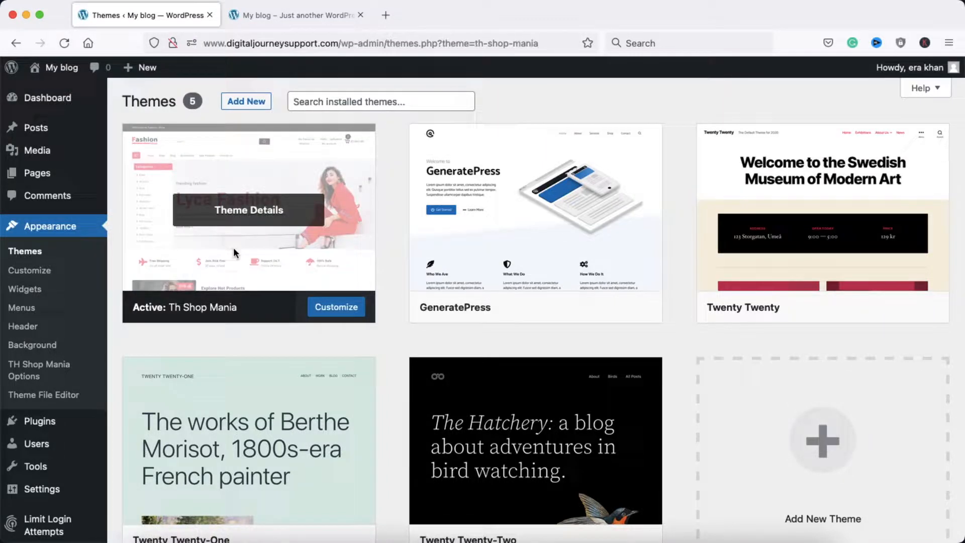
scroll(699, 455, "down", 2)
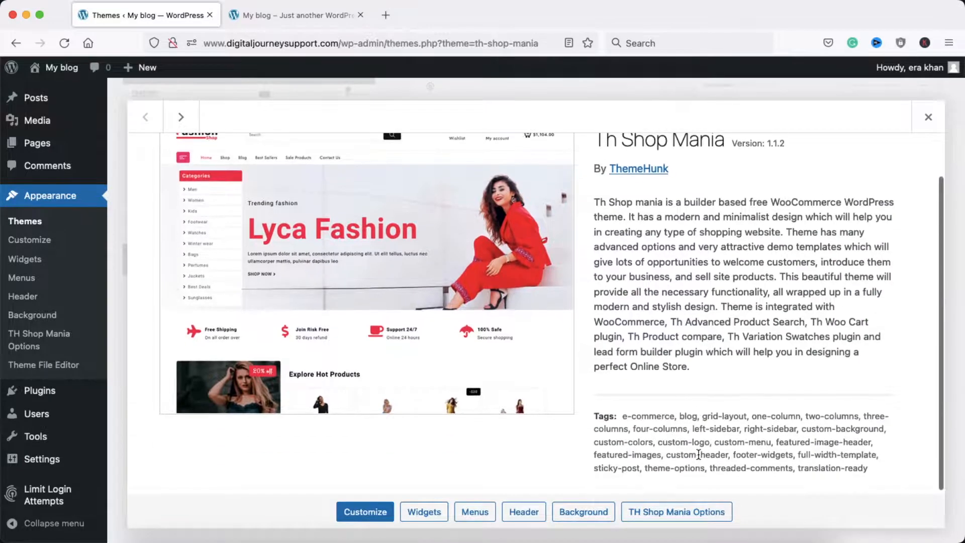
scroll(698, 455, "up", 2)
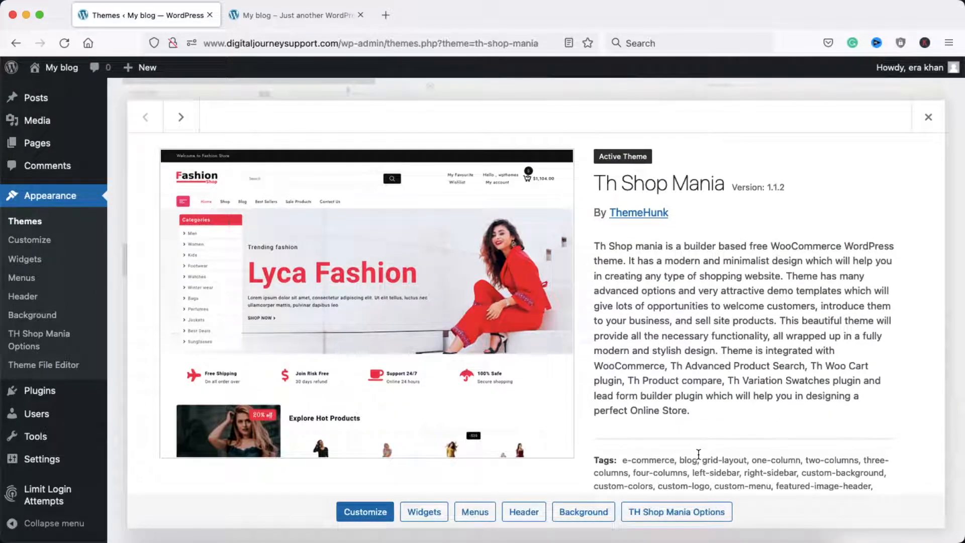
left_click(928, 117)
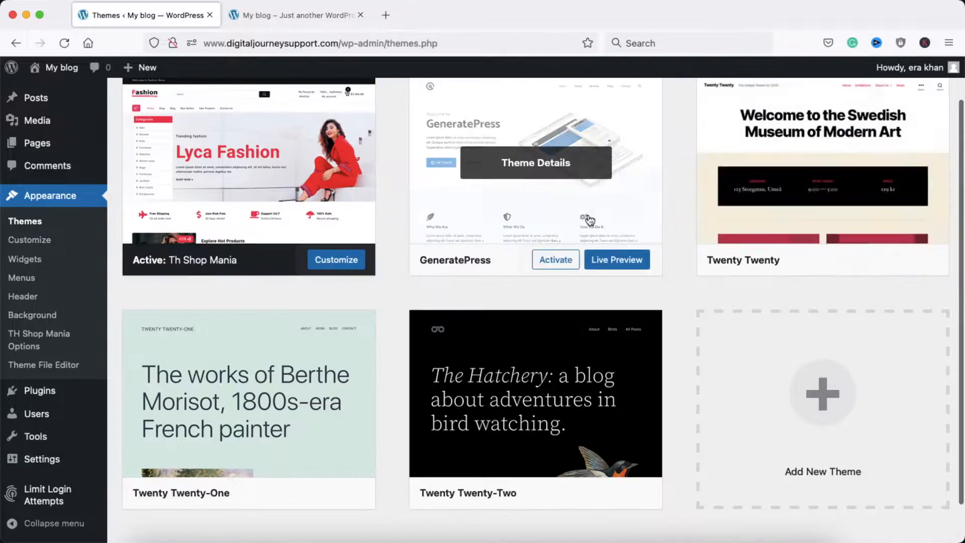
- Make GeneratePress the active theme again
scroll(578, 231, "up", 2)
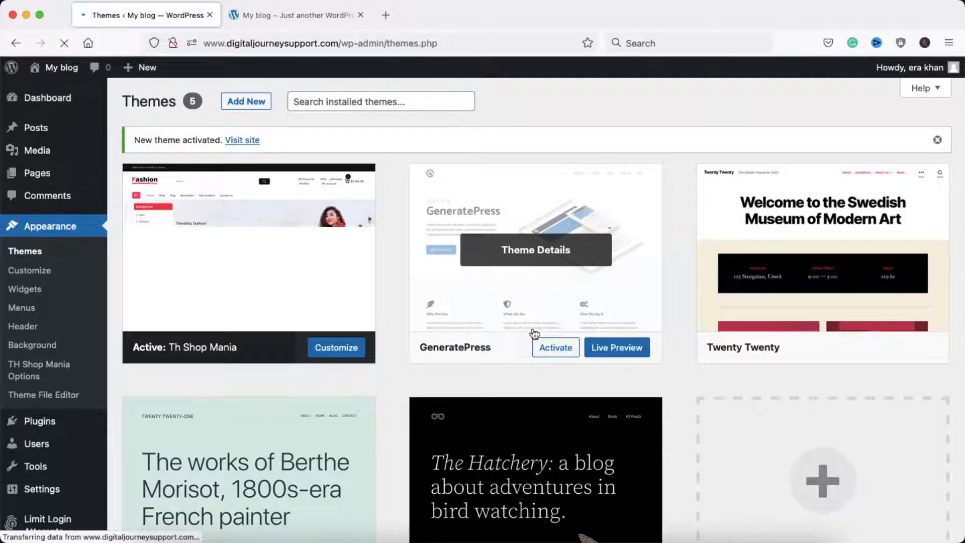
left_click(555, 348)
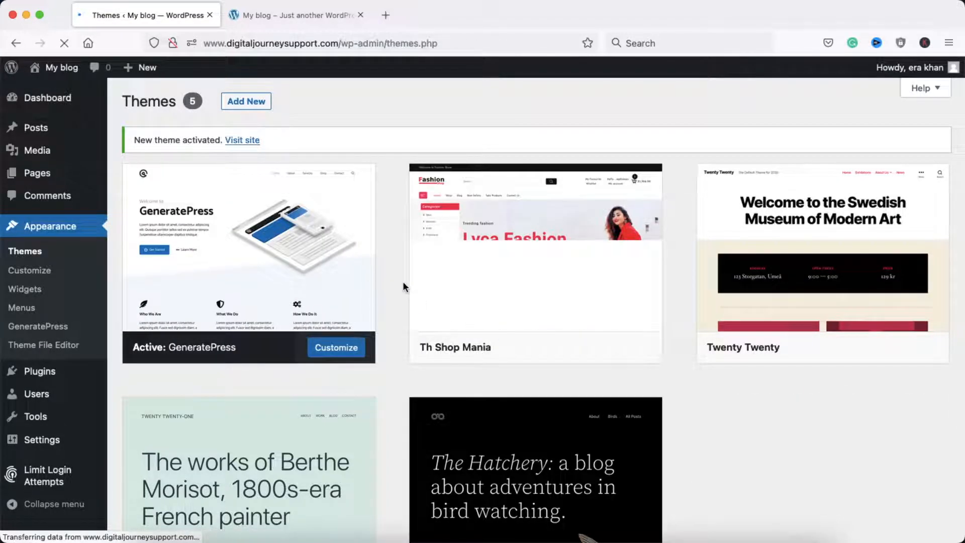
- Delete the inactive Th Shop Mania theme from its theme details and confirm the deletion
left_click(550, 278)
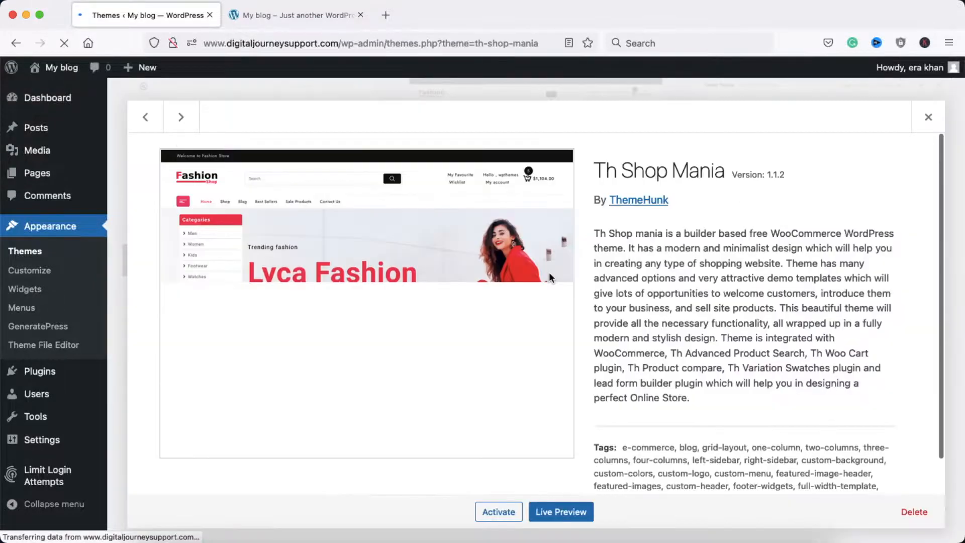
left_click(914, 512)
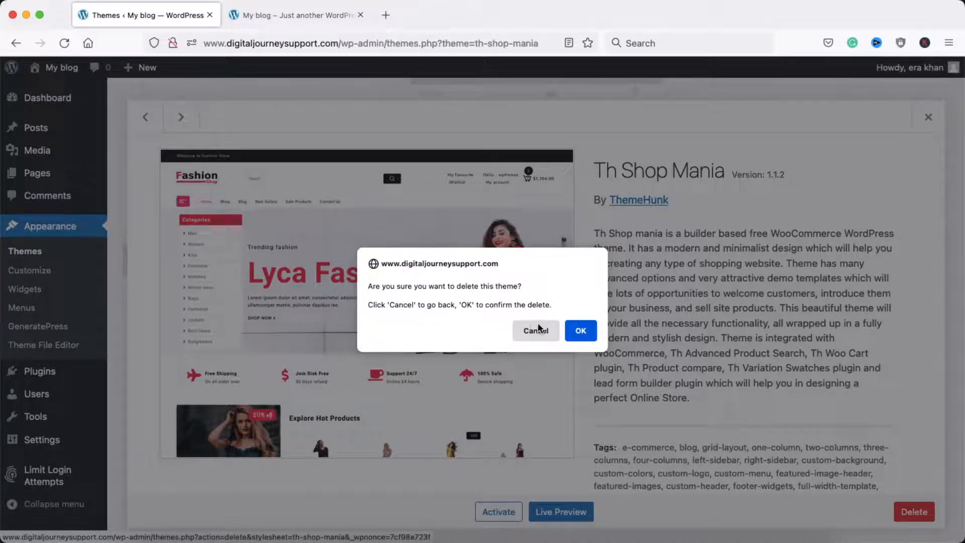
left_click(578, 333)
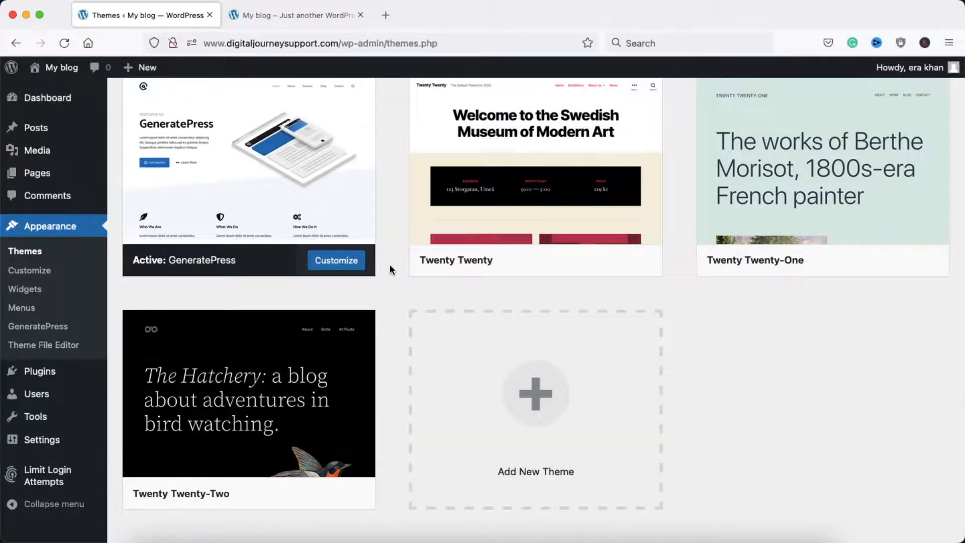
- Delete the Twenty Twenty theme from the installed themes and confirm the deletion
scroll(390, 264, "up", 2)
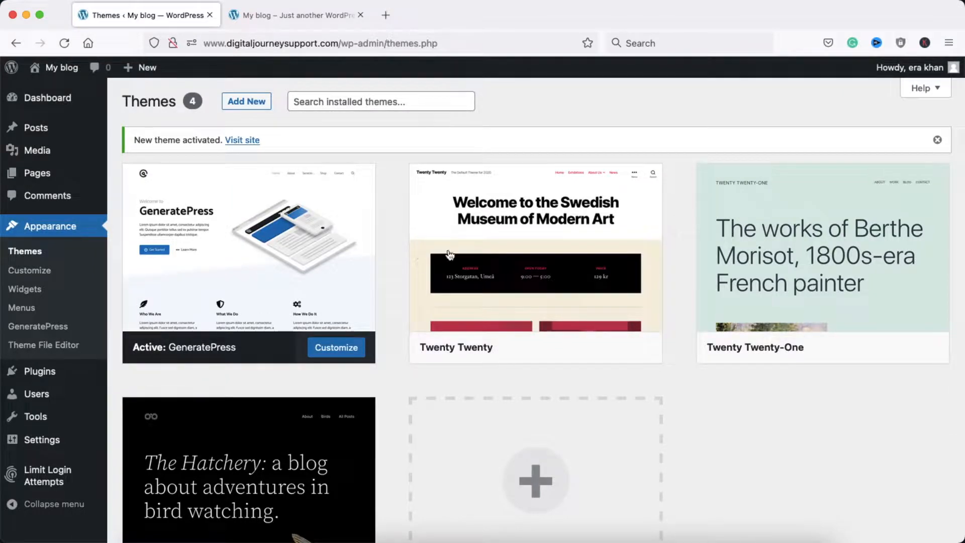
left_click(538, 256)
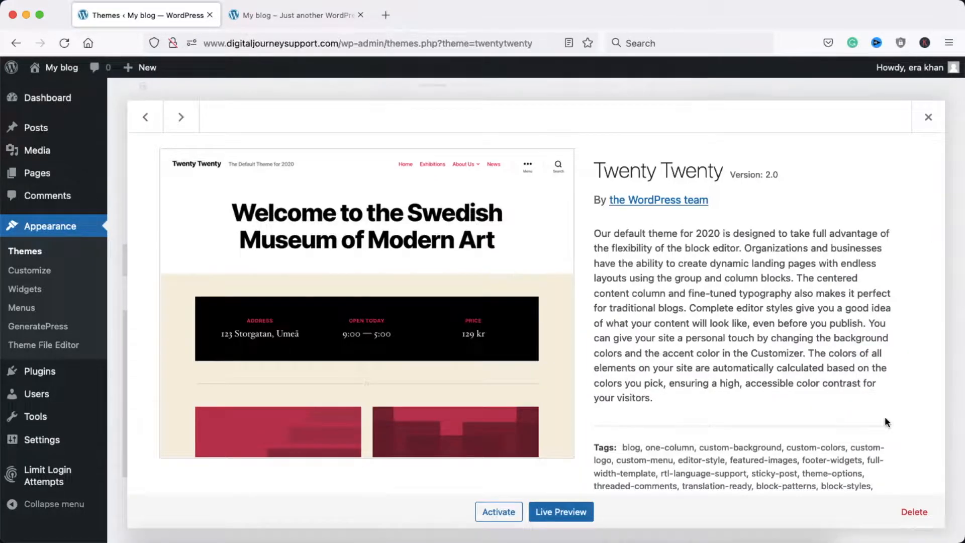
left_click(912, 513)
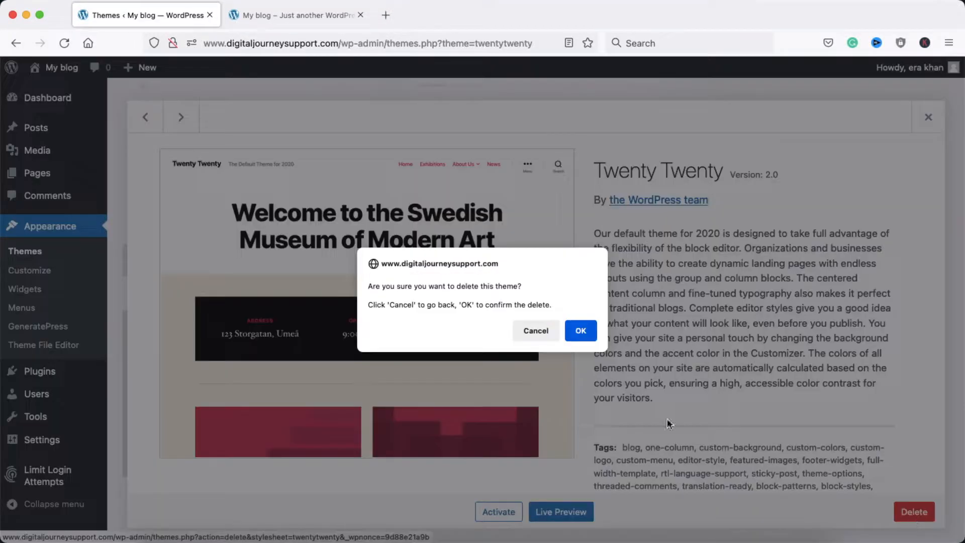
left_click(583, 330)
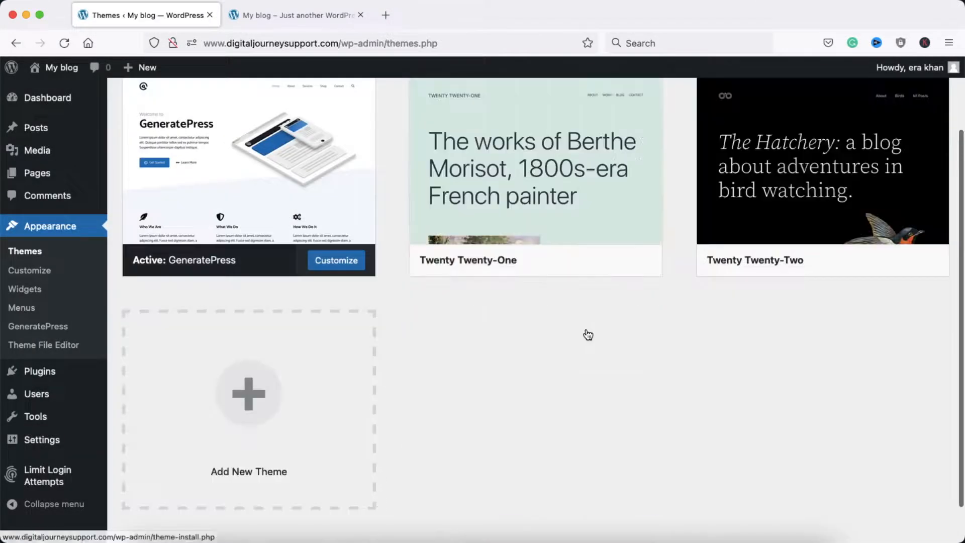
- Delete the Twenty Twenty-One theme through its theme details and confirm
left_click(594, 226)
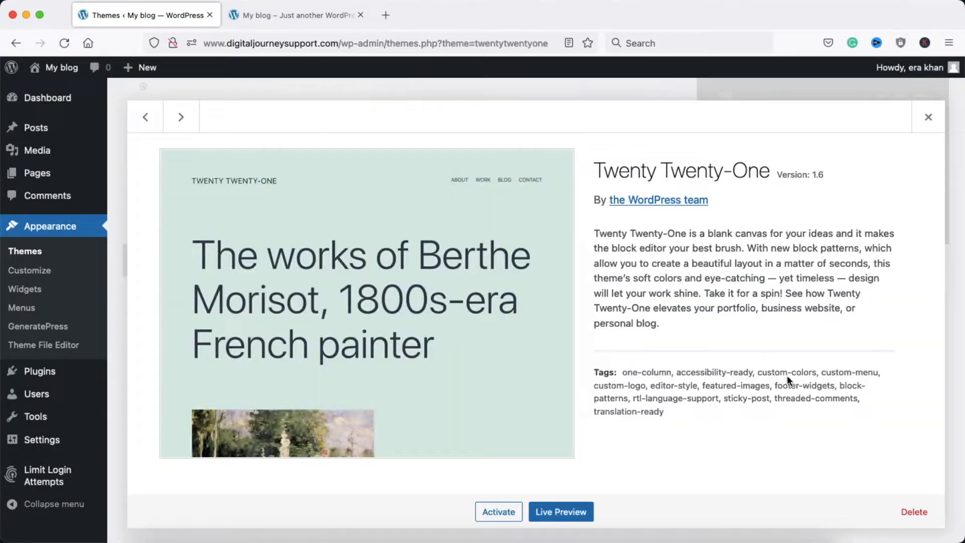
left_click(914, 513)
left_click(591, 337)
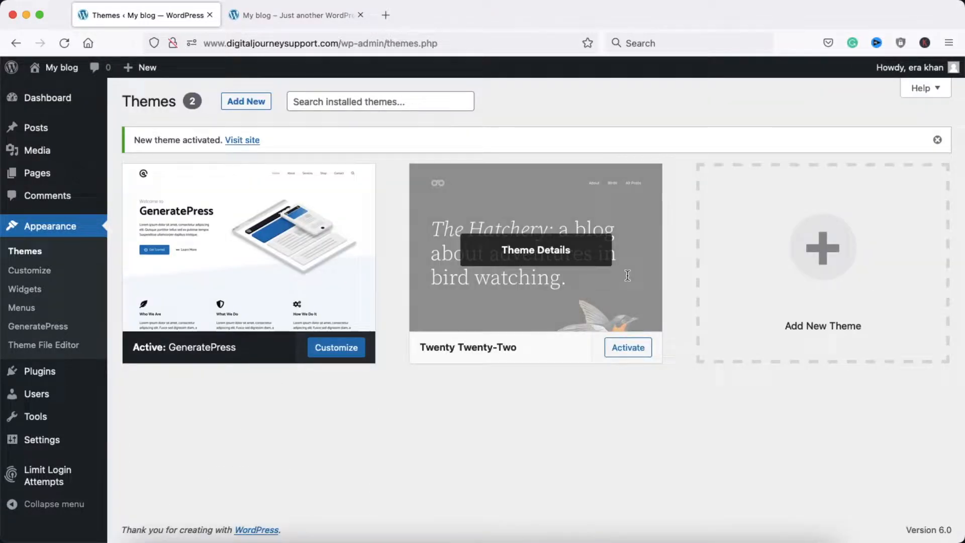
- Delete the Twenty Twenty-Two theme, confirm it, and check the remaining installed theme
left_click(629, 280)
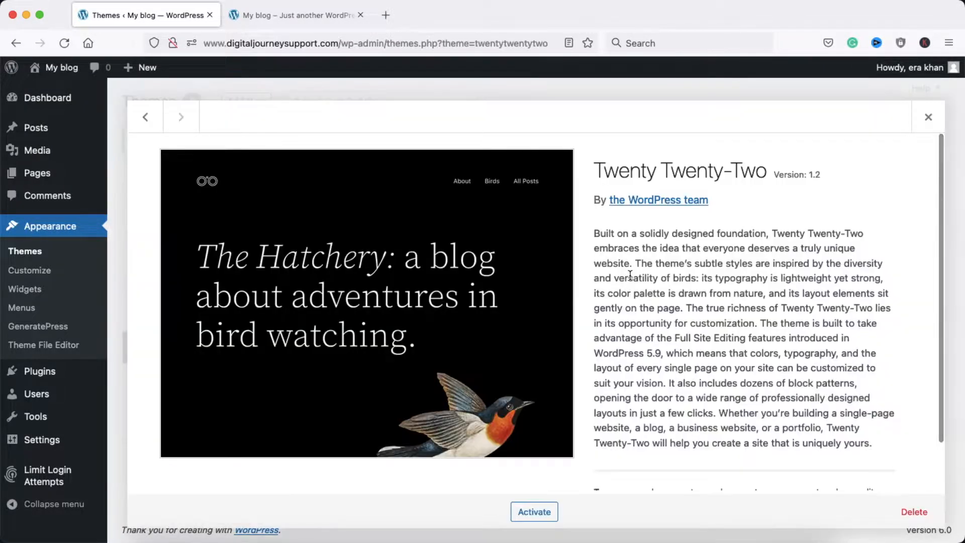
left_click(906, 510)
left_click(581, 331)
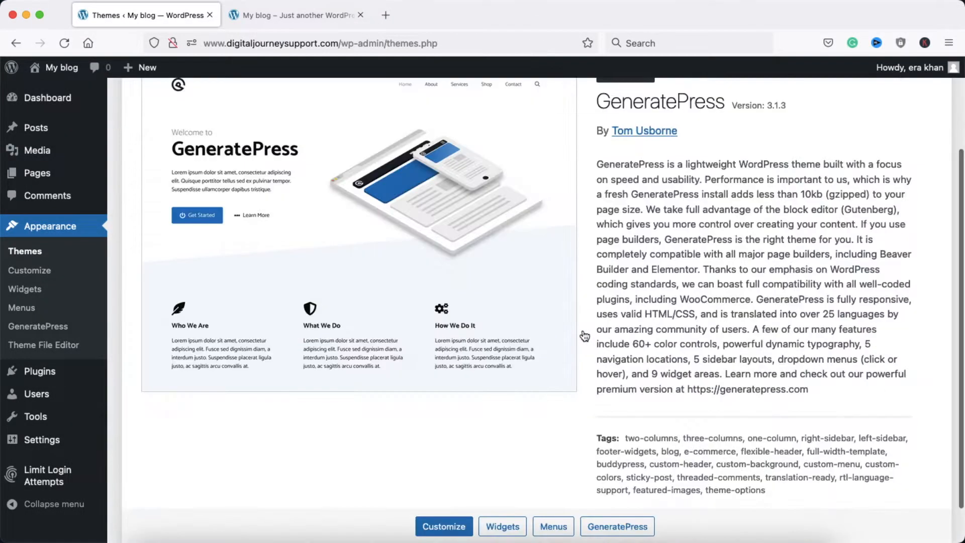
scroll(586, 384, "up", 1)
scroll(586, 384, "up", 3)
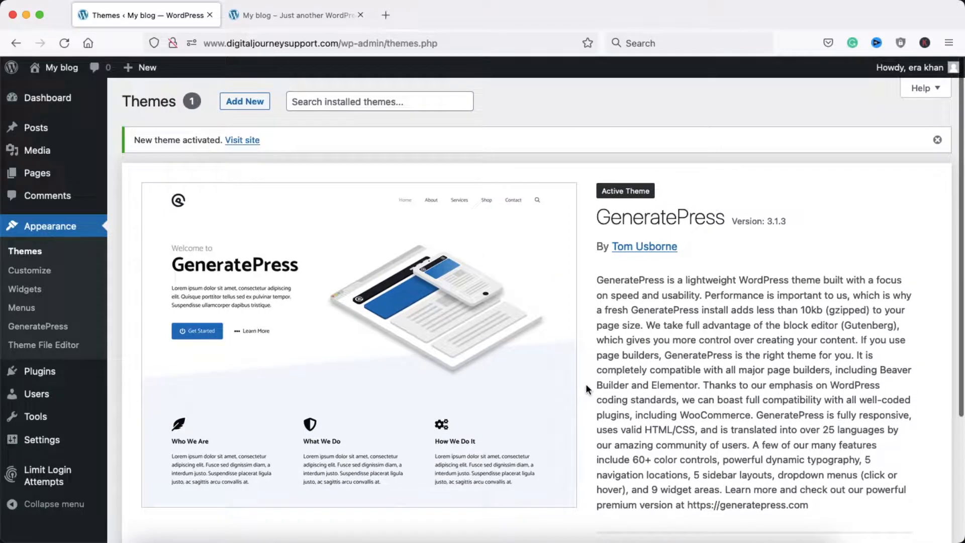